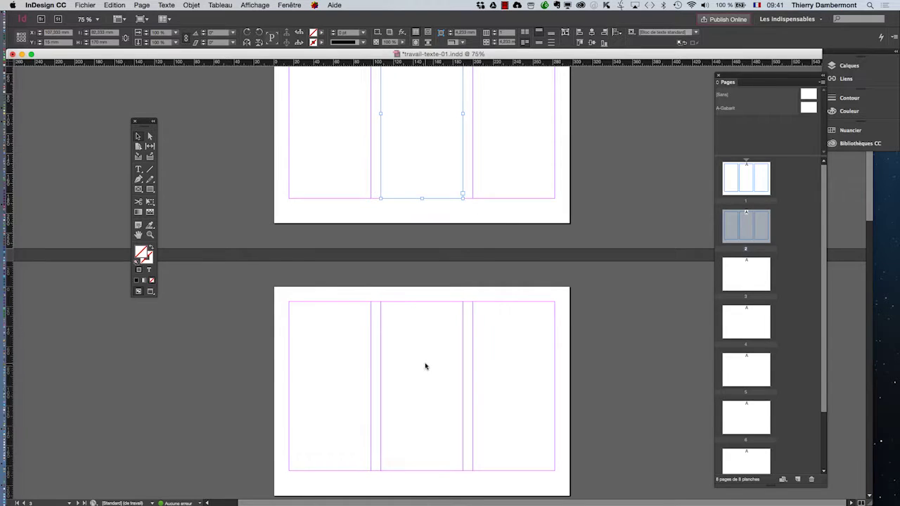
pyautogui.scroll(3, 426, 365)
pyautogui.press('super+z')
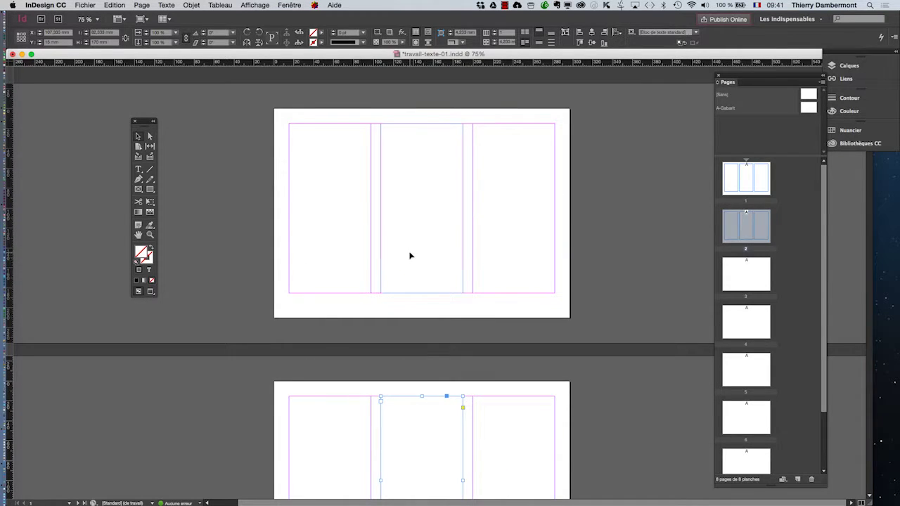
pyautogui.press('super+z')
pyautogui.press('super+shift+z')
pyautogui.scroll(-2, 426, 422)
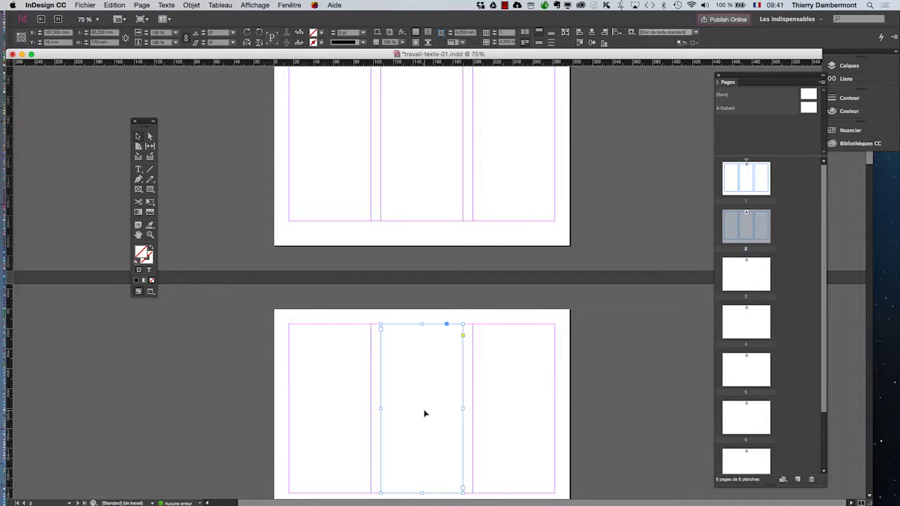
pyautogui.scroll(2, 571, 377)
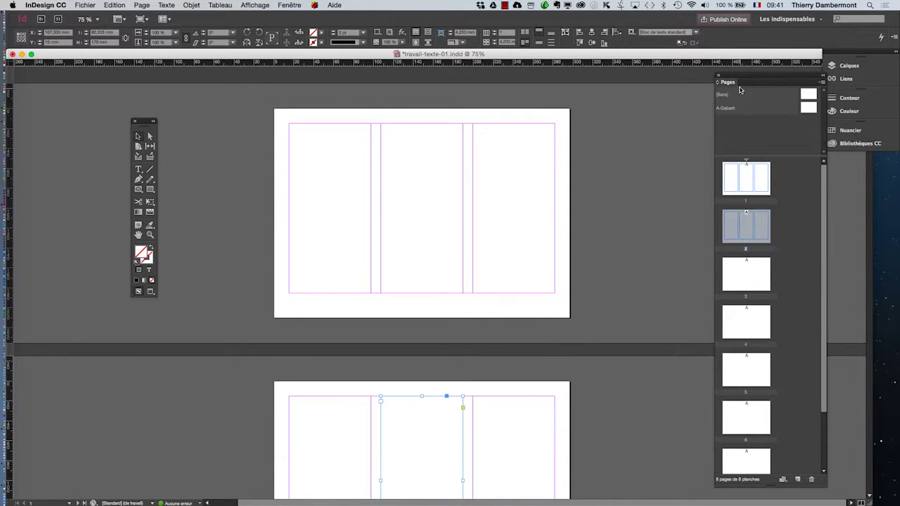
# Step: Move the page list inward, widen it, and open the A-Gabarit master page for editing
pyautogui.moveTo(730, 79); pyautogui.dragTo(651, 80)
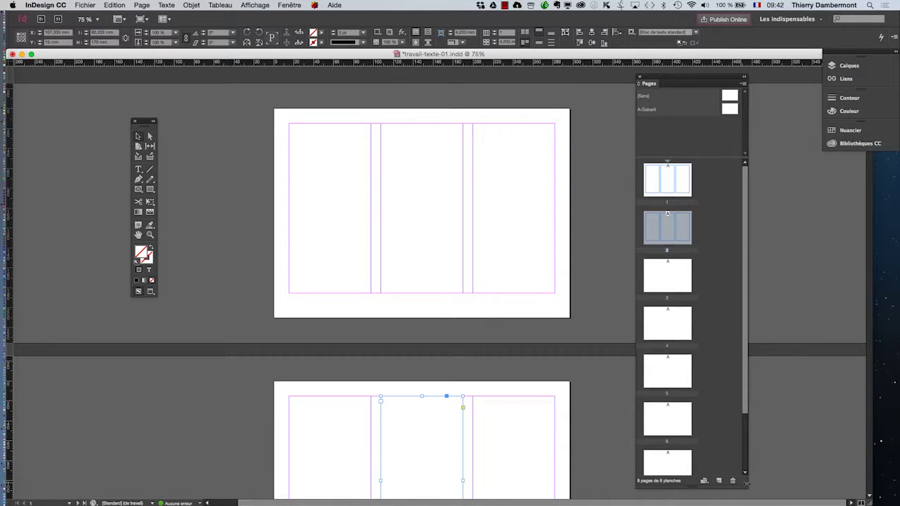
pyautogui.moveTo(745, 485); pyautogui.dragTo(807, 488)
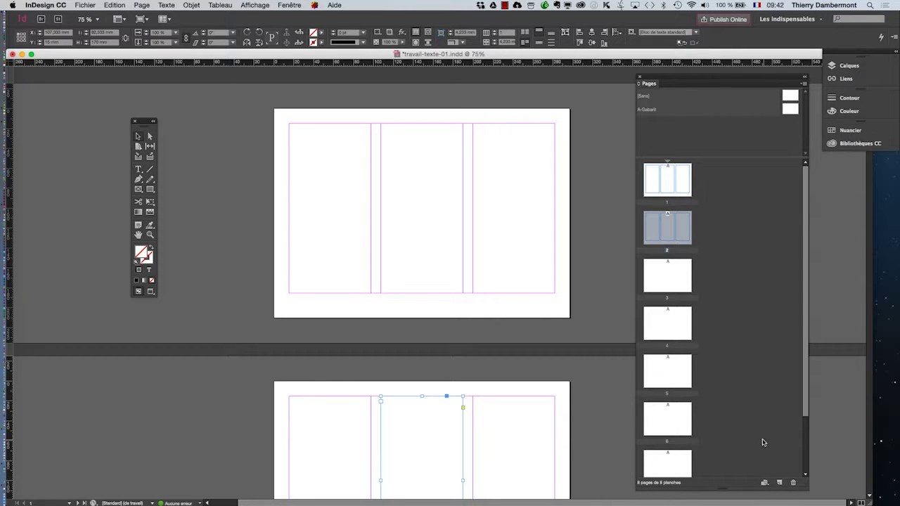
pyautogui.doubleClick(788, 113)
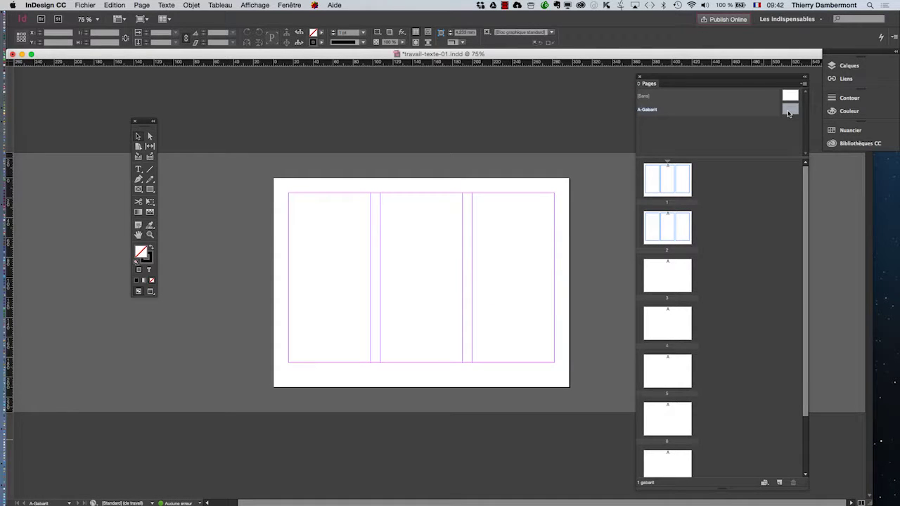
# Step: Show the layers as a floating list and rename the layer Calque 1 as texte
pyautogui.click(846, 66)
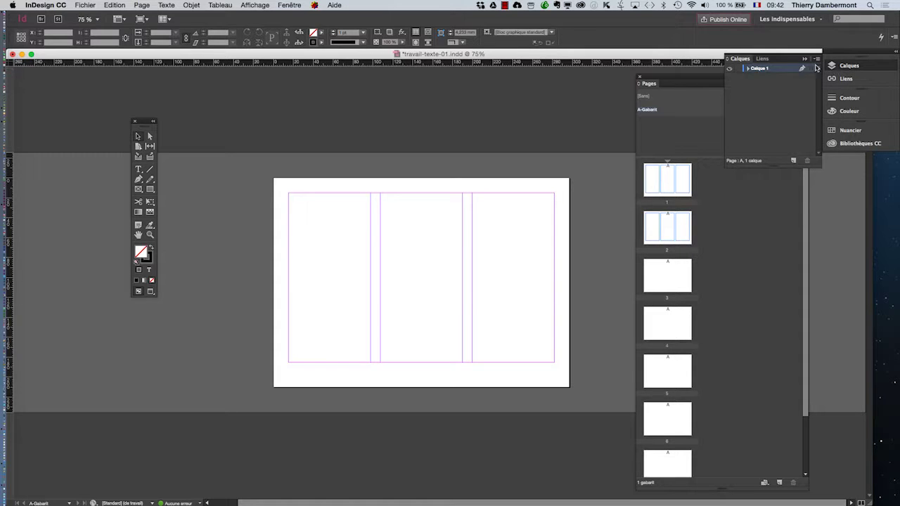
pyautogui.moveTo(740, 59); pyautogui.dragTo(353, 90)
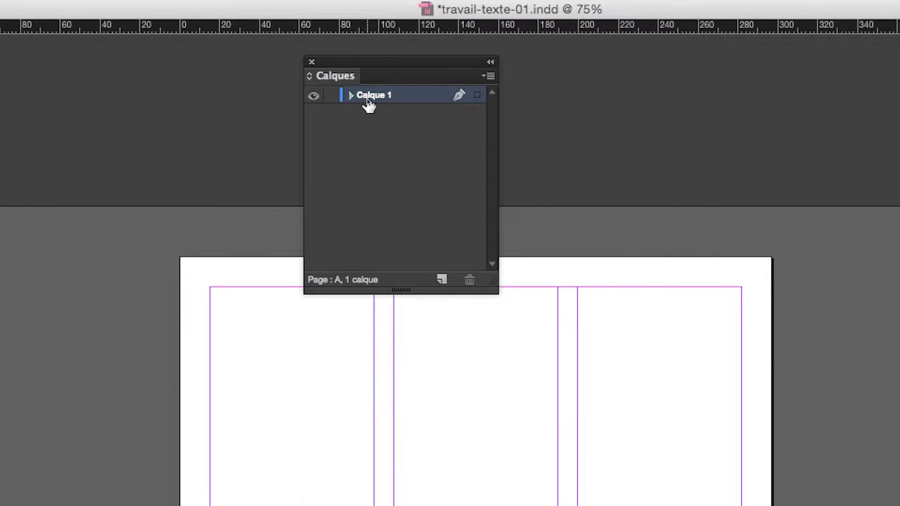
pyautogui.doubleClick(368, 99)
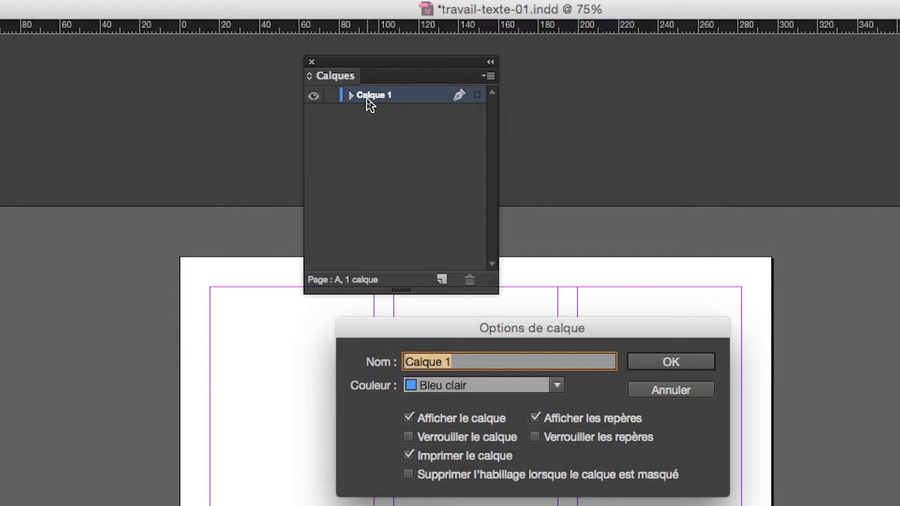
pyautogui.write('texte')
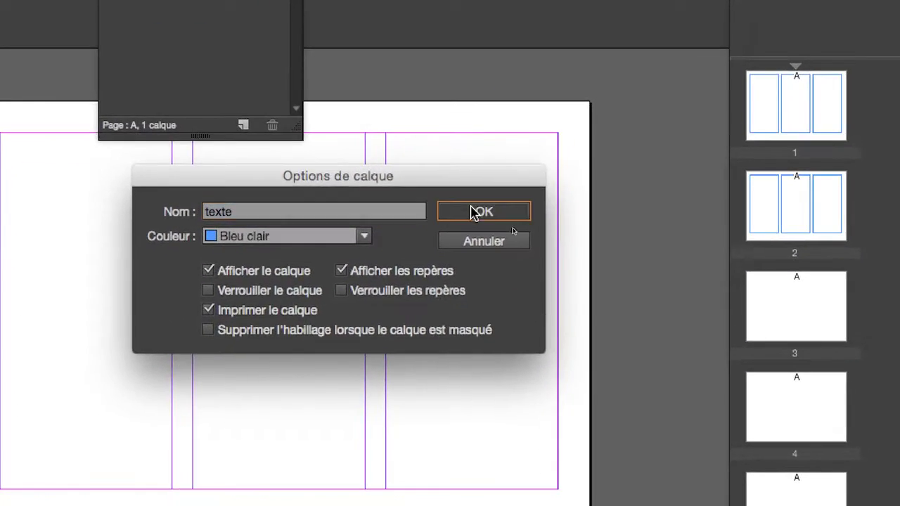
pyautogui.click(490, 245)
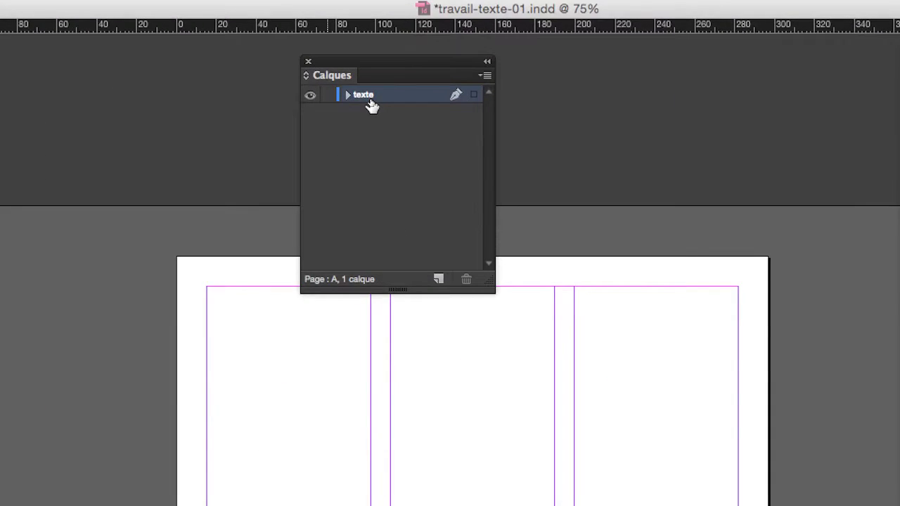
# Step: Create a new layer named numérotation and lock the texte layer
pyautogui.click(357, 97)
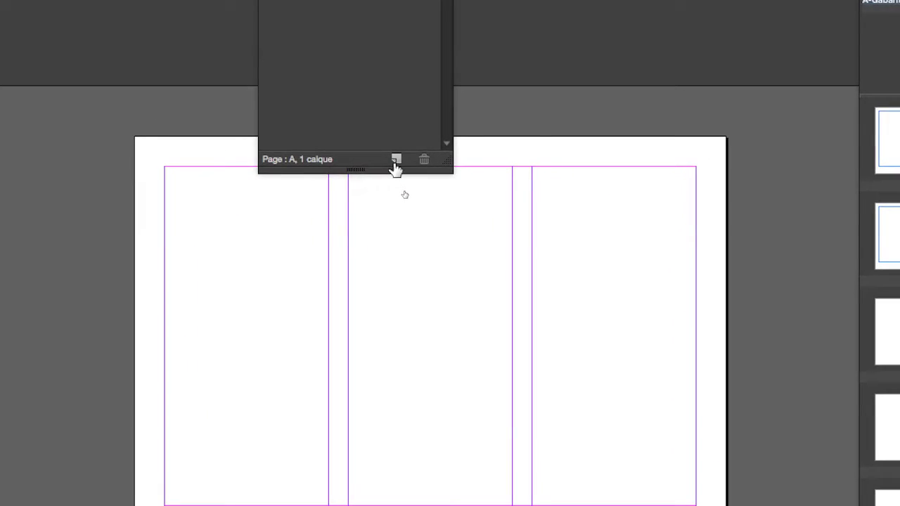
pyautogui.keyDown('alt'); pyautogui.click(395, 160); pyautogui.keyUp('alt')
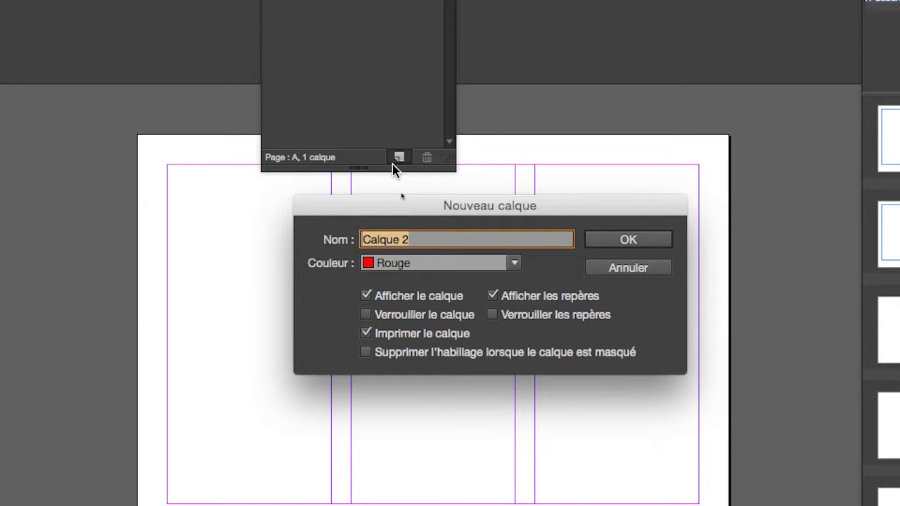
pyautogui.write('numér')
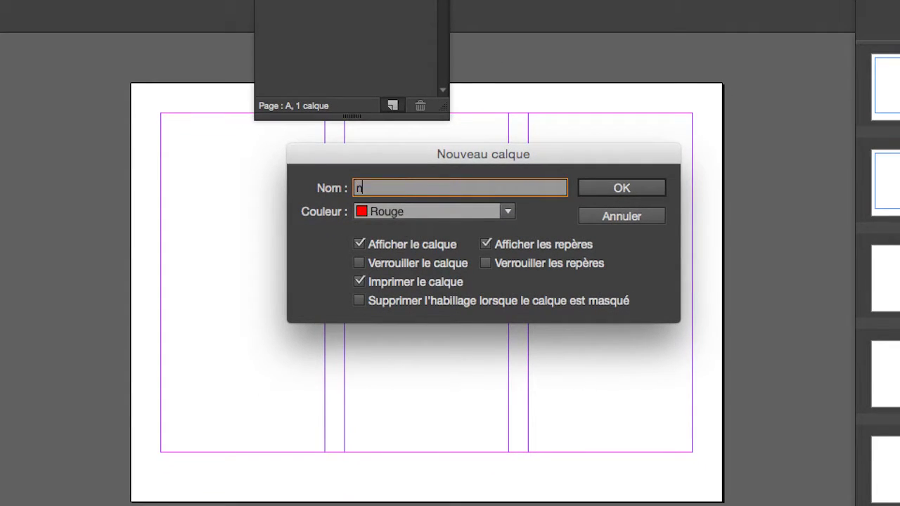
pyautogui.write('otation')
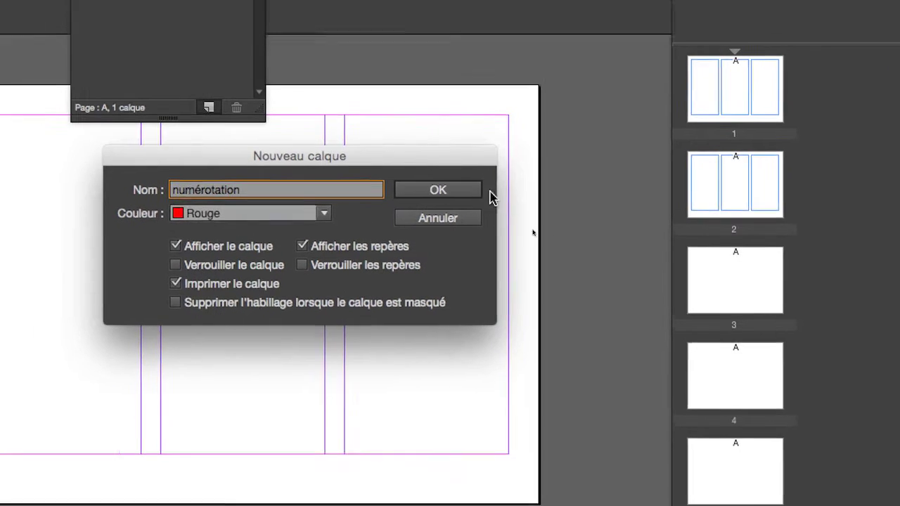
pyautogui.click(622, 188)
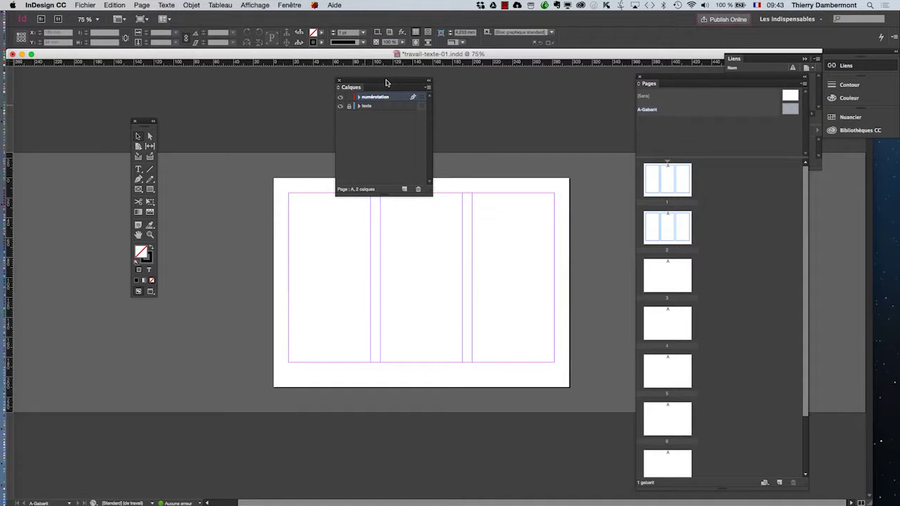
# Step: Move the layer list aside and draw a text frame about 40 mm wide and 15.5 mm high below the columns, on the numérotation layer
pyautogui.moveTo(375, 69); pyautogui.dragTo(97, 0)
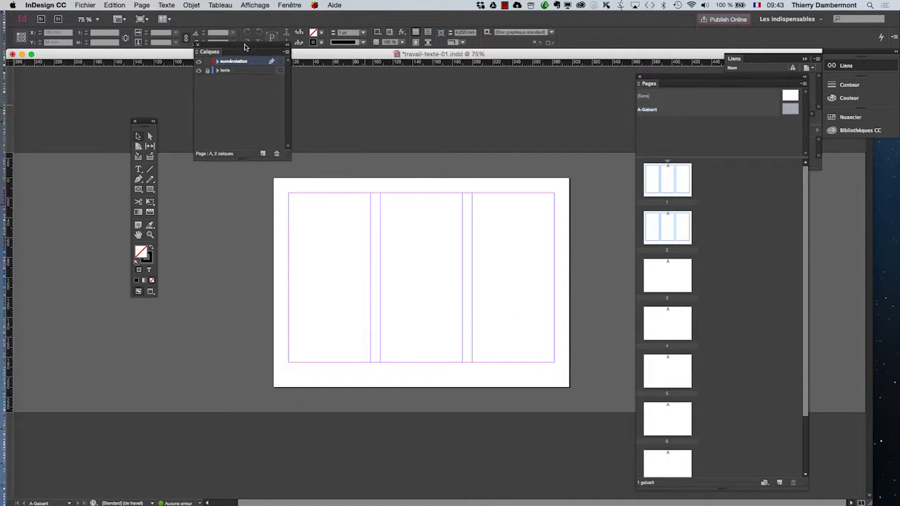
pyautogui.click(139, 171)
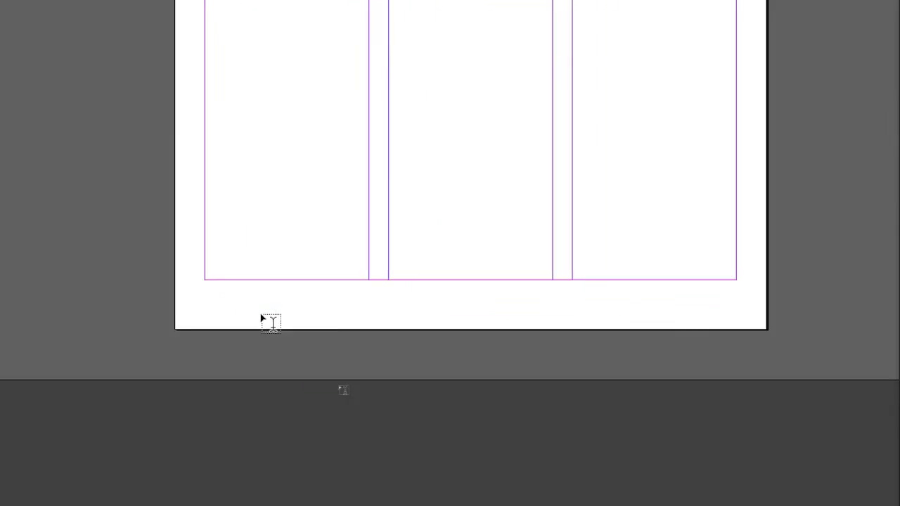
pyautogui.moveTo(354, 286); pyautogui.dragTo(436, 316)
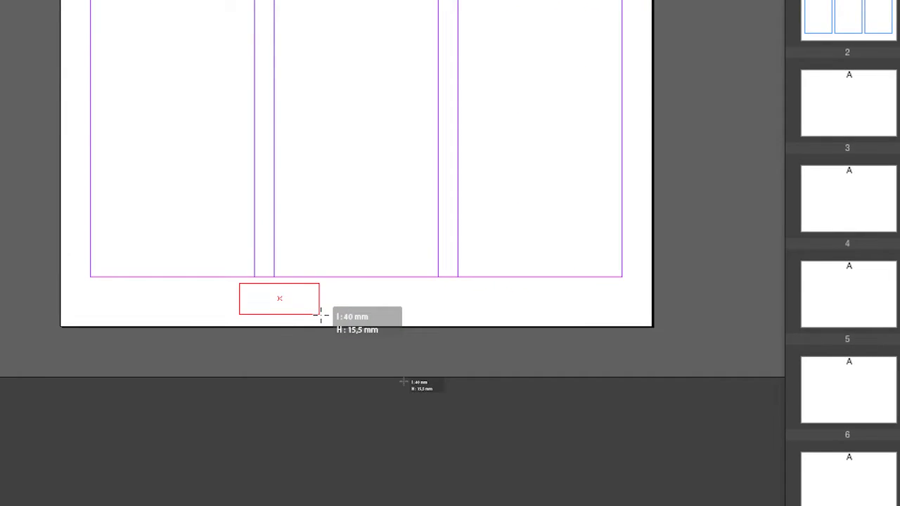
pyautogui.moveTo(320, 314); pyautogui.dragTo(320, 314)
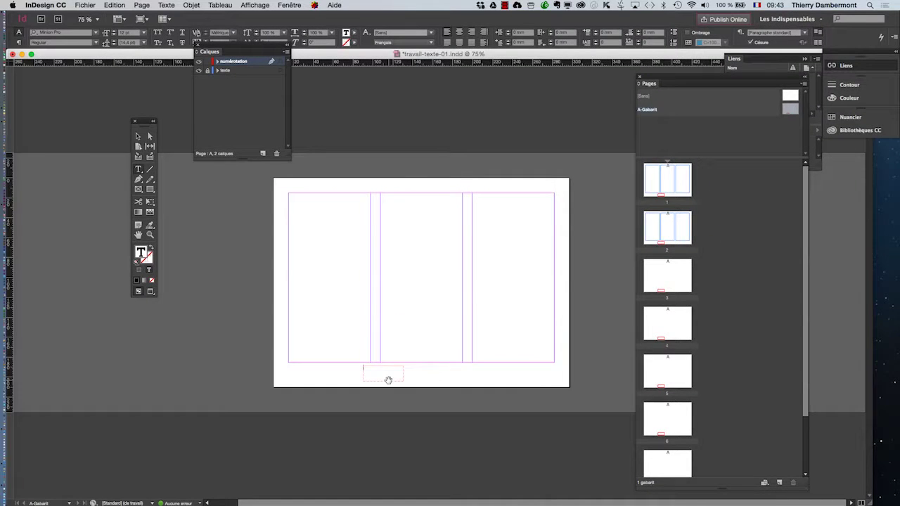
# Step: Insert the special character Numéro de page active into the text frame below the columns on the master page
pyautogui.press('super+equal')
pyautogui.press('super+equal')
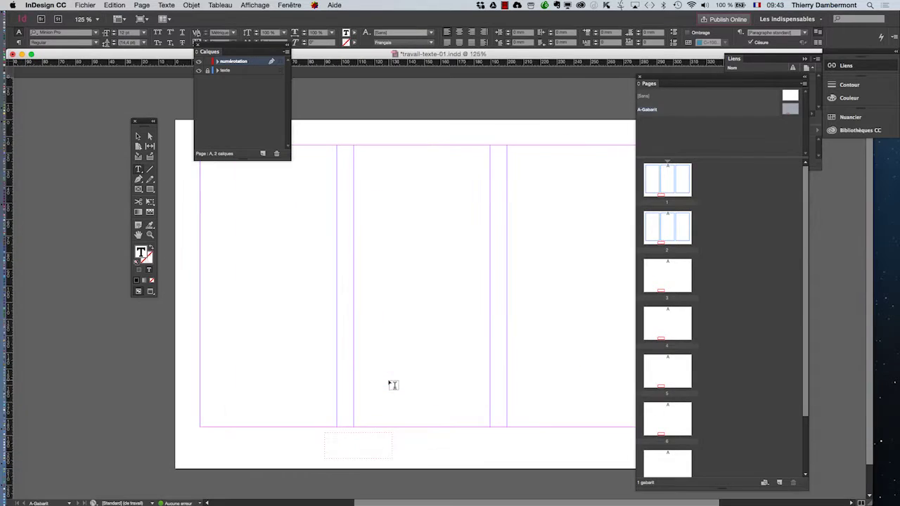
pyautogui.click(140, 237)
pyautogui.press('super+equal')
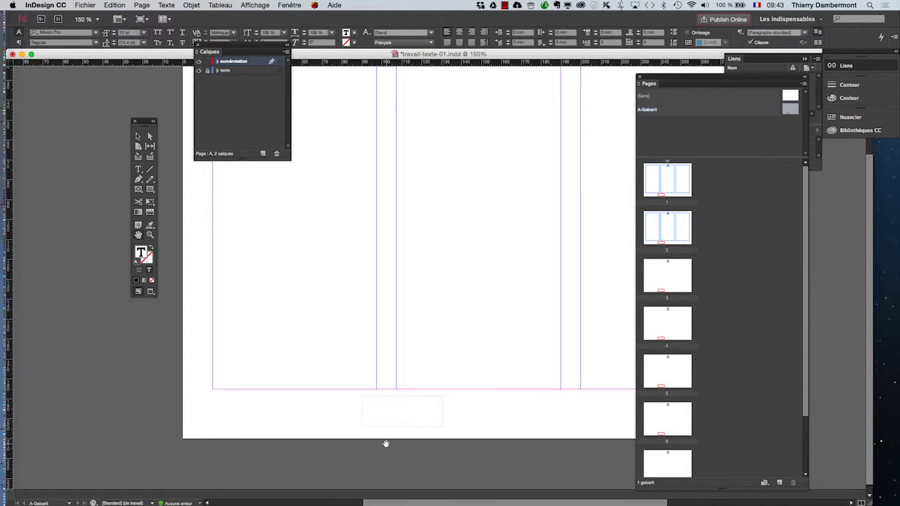
pyautogui.press('super+equal')
pyautogui.press('super+equal')
pyautogui.press('super+equal')
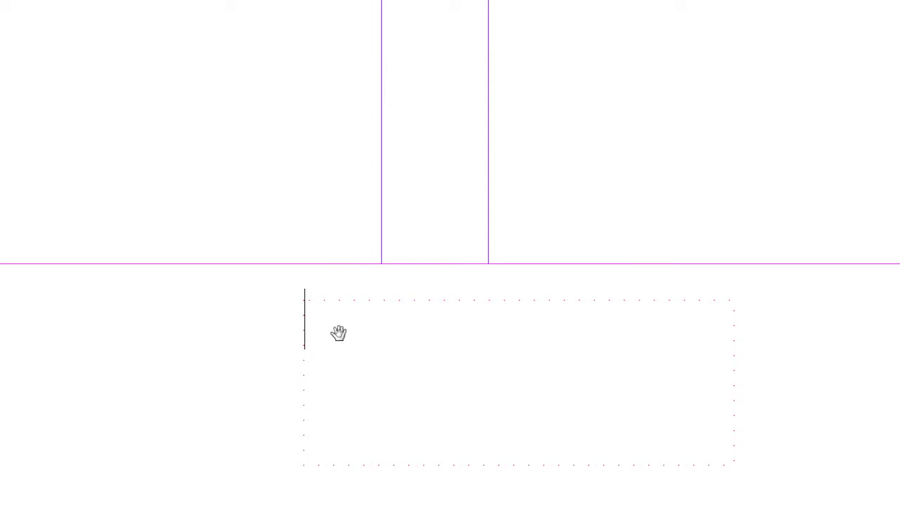
pyautogui.rightClick(339, 337)
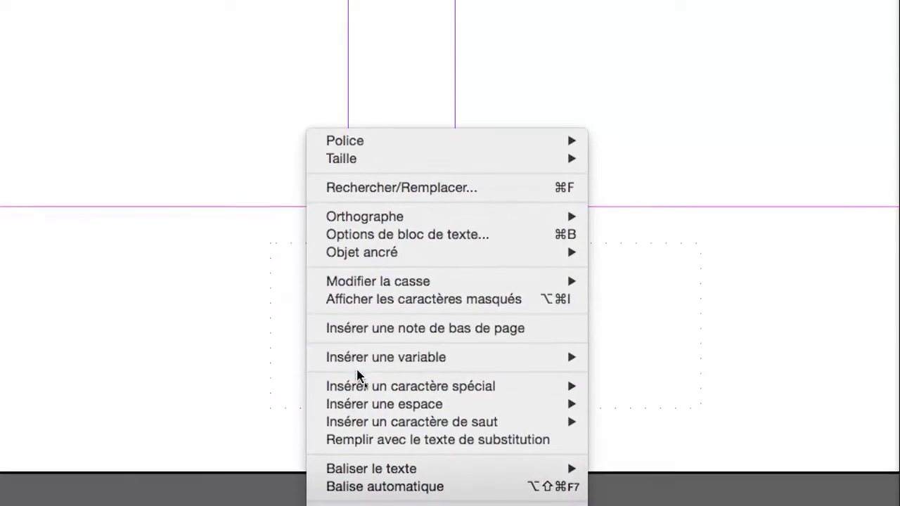
pyautogui.moveTo(563, 386)
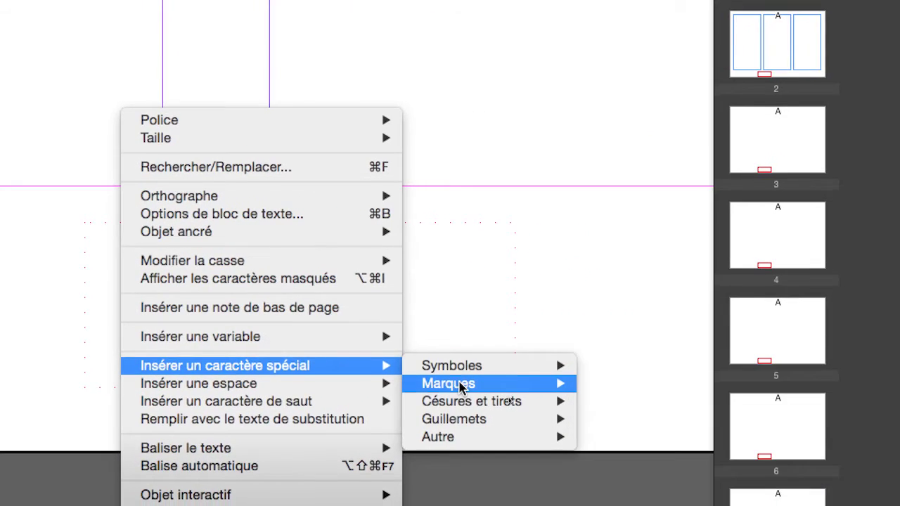
pyautogui.moveTo(537, 391)
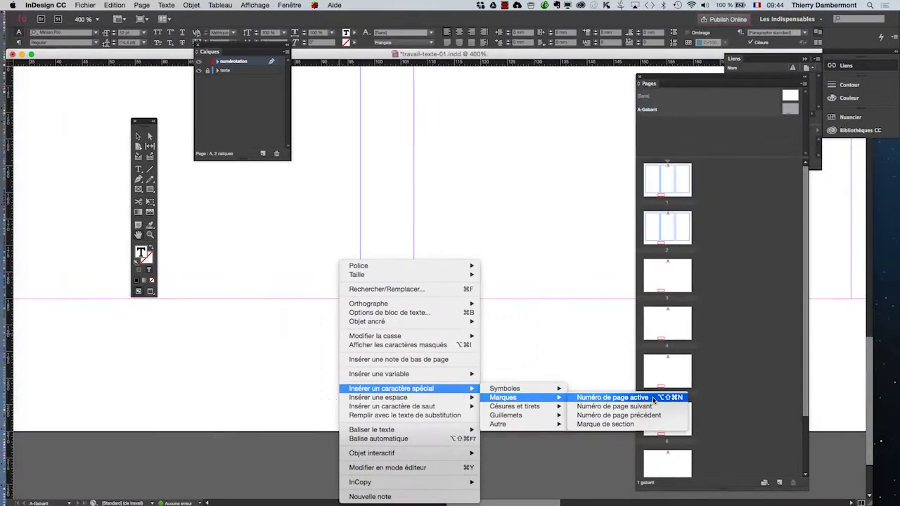
pyautogui.click(562, 383)
pyautogui.rightClick(416, 349)
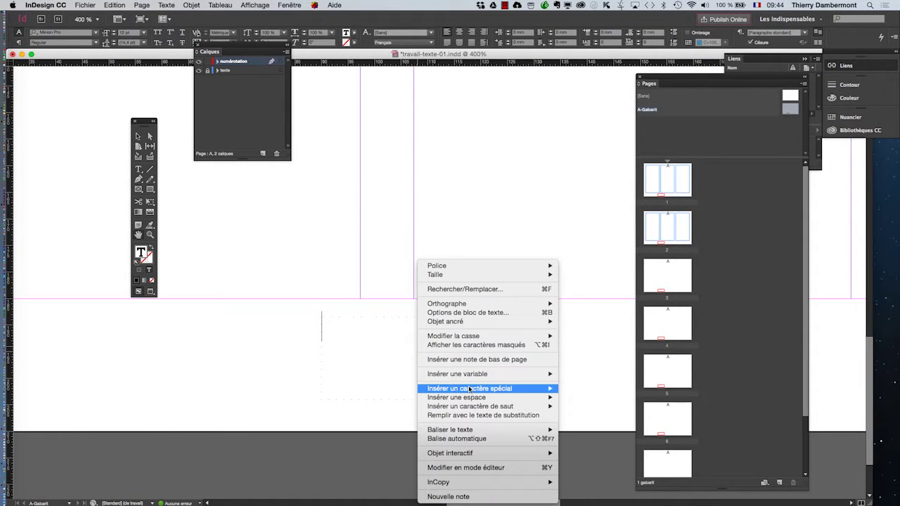
pyautogui.moveTo(504, 389)
pyautogui.moveTo(618, 399)
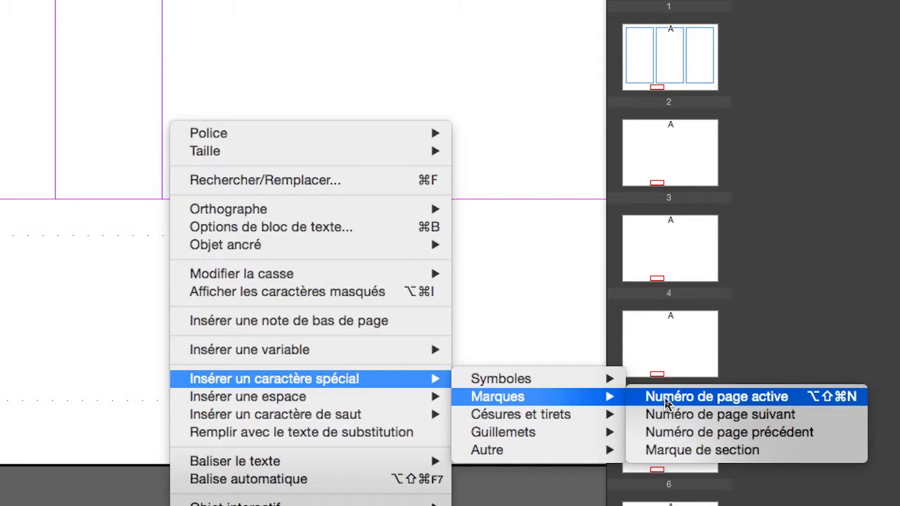
pyautogui.click(666, 402)
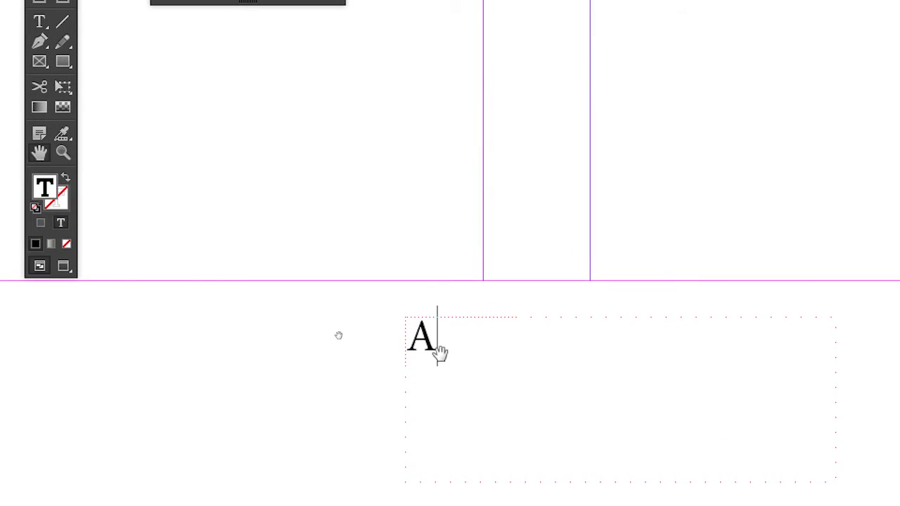
# Step: Examine the page number marker up close by selecting the character with the Type tool, and deselect it
pyautogui.scroll(1, 421, 374)
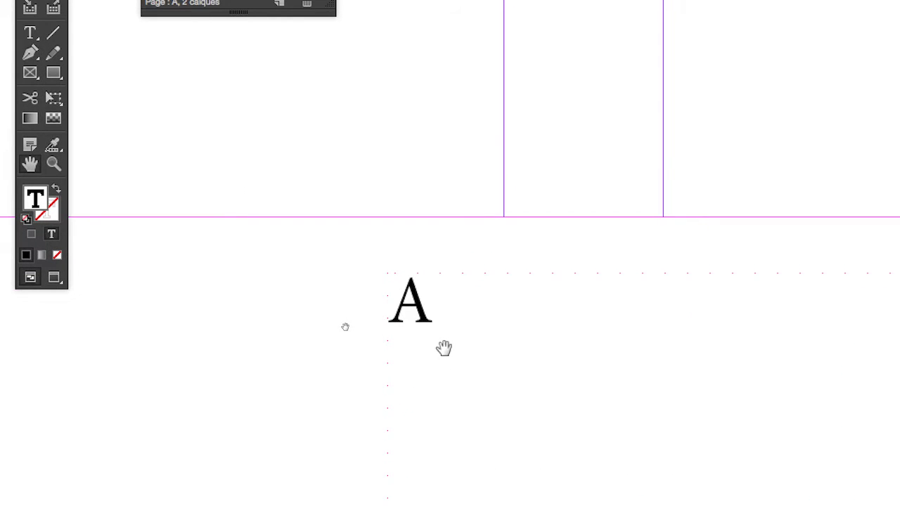
pyautogui.scroll(2, 443, 348)
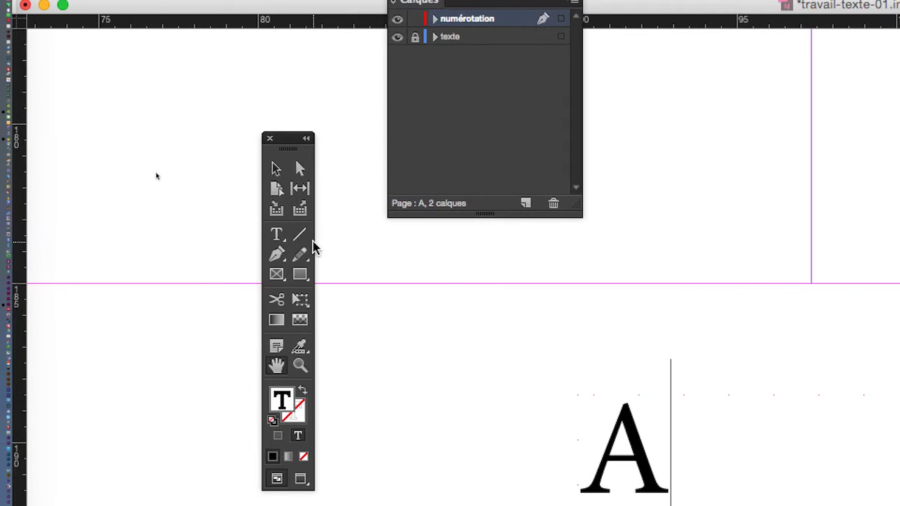
pyautogui.click(276, 234)
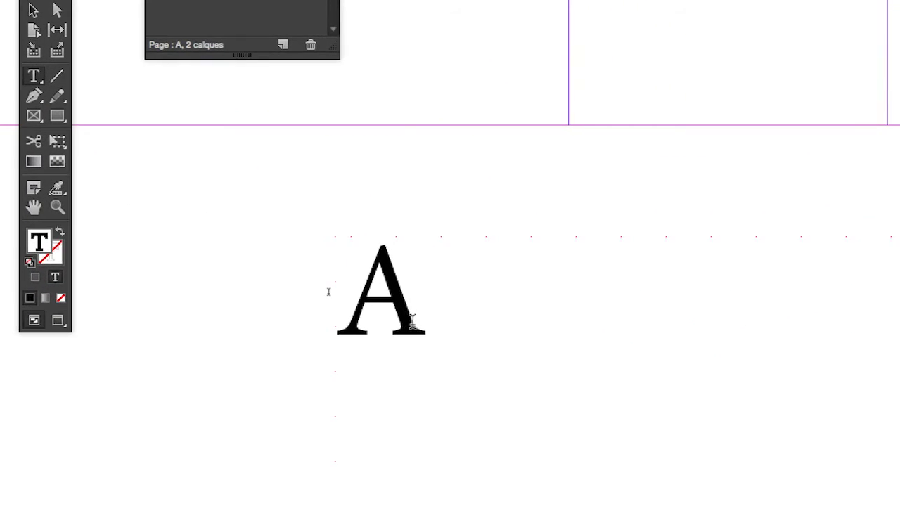
pyautogui.doubleClick(482, 368)
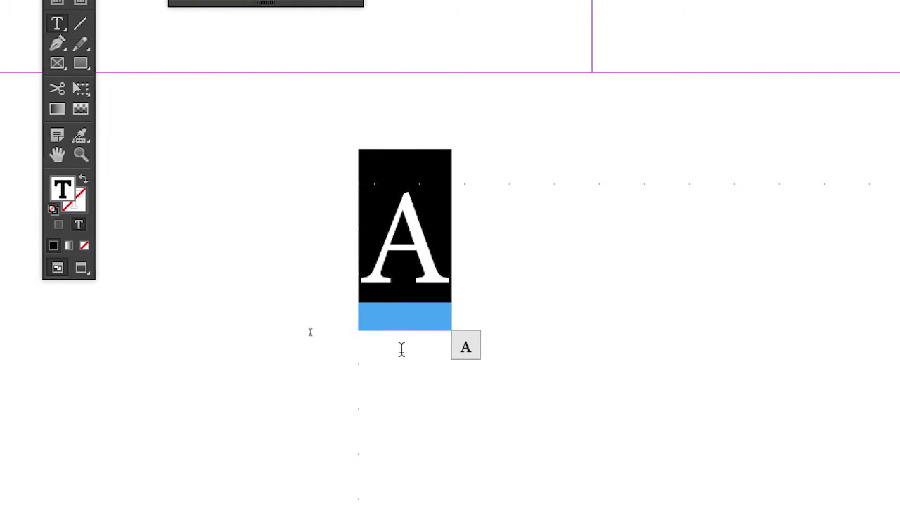
pyautogui.click(435, 281)
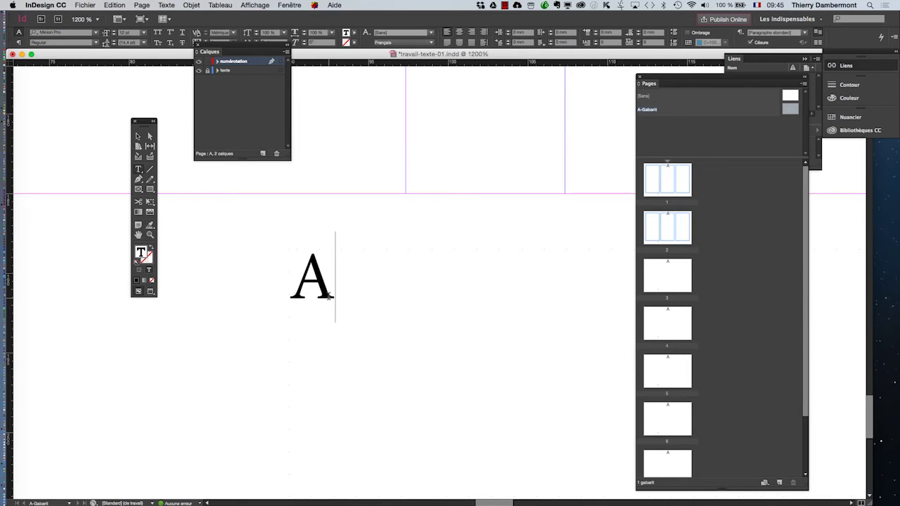
# Step: Go through document pages 1, 2, 4, 6 and 8 to check the automatic page number on each
pyautogui.click(666, 184)
pyautogui.doubleClick(666, 184)
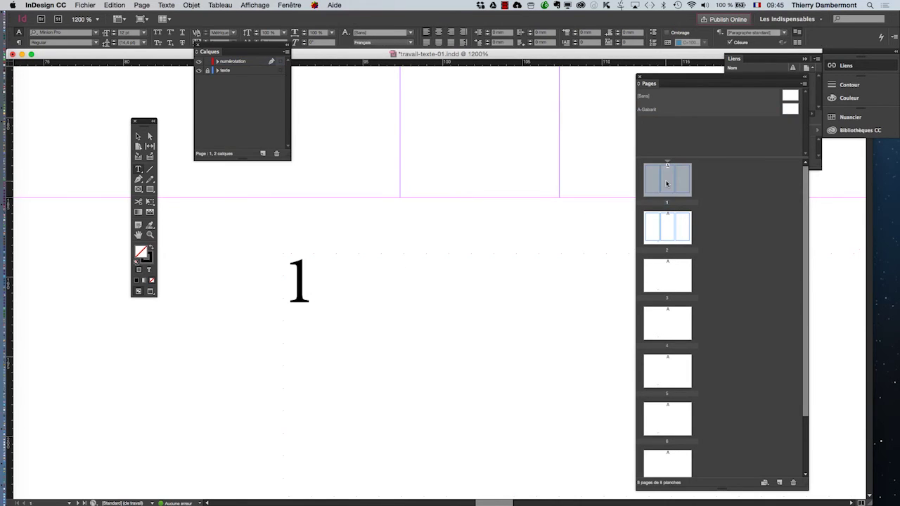
pyautogui.doubleClick(672, 233)
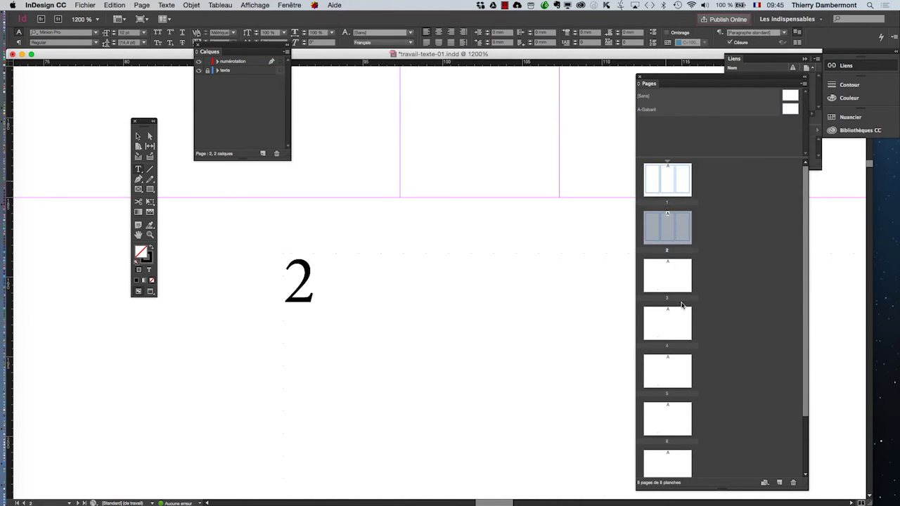
pyautogui.doubleClick(679, 334)
pyautogui.doubleClick(677, 425)
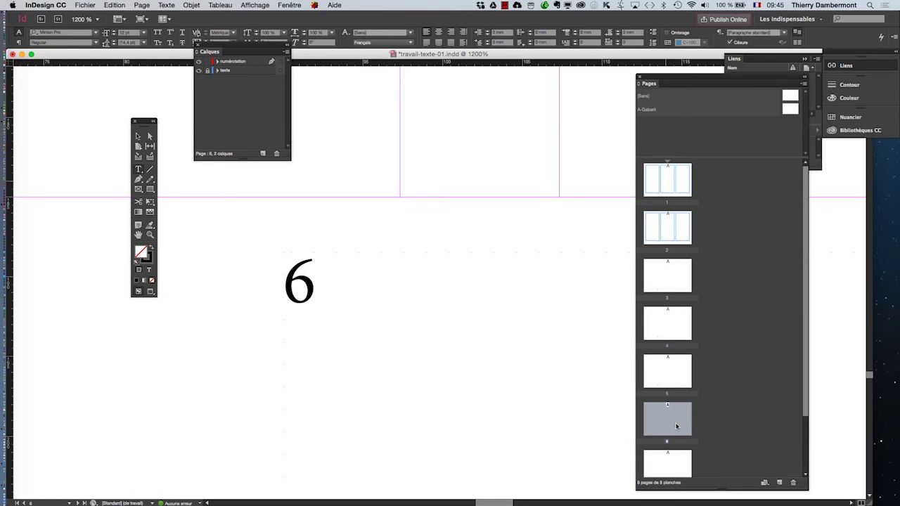
pyautogui.doubleClick(666, 334)
pyautogui.scroll(-2, 666, 341)
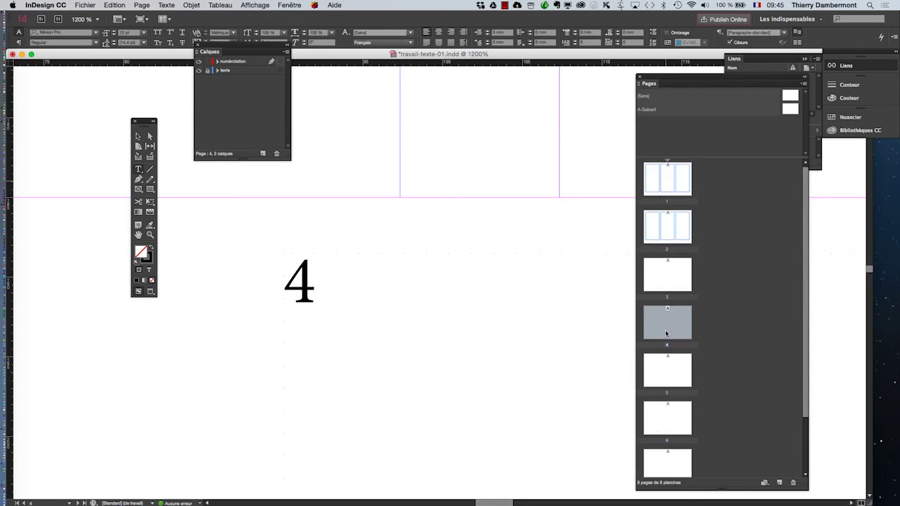
pyautogui.doubleClick(666, 447)
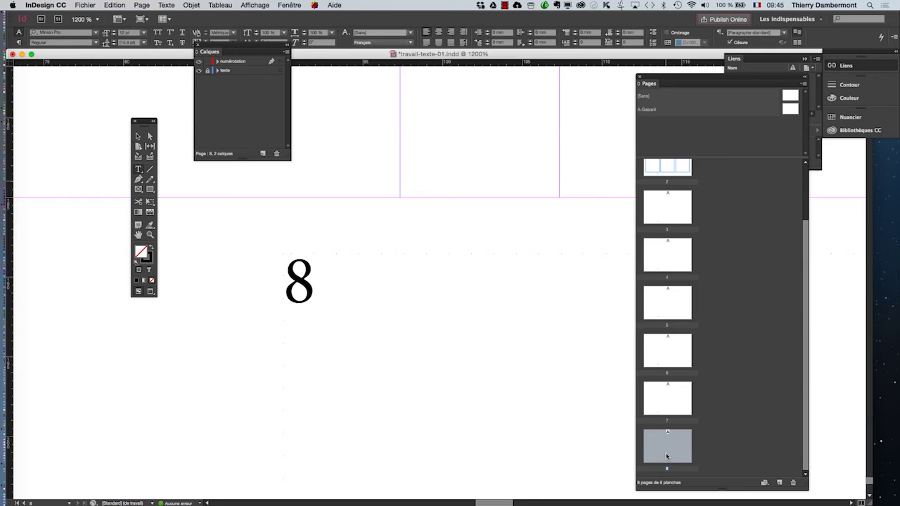